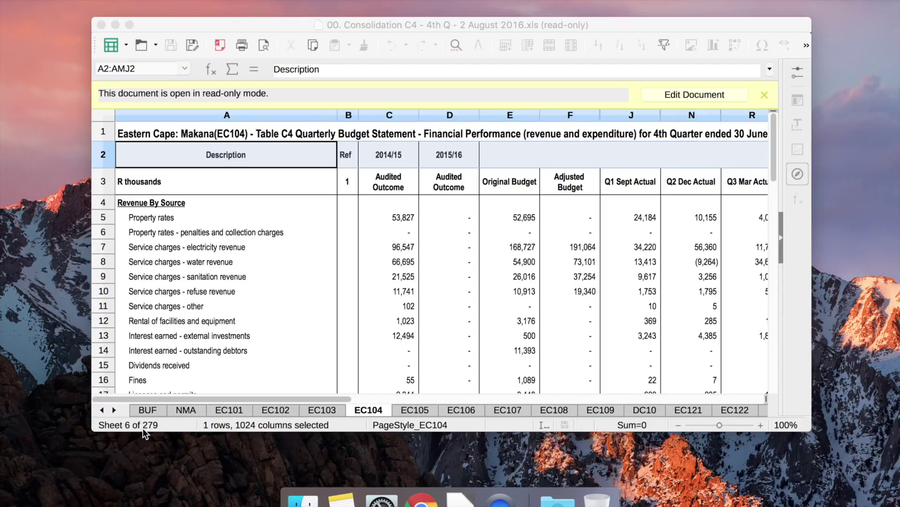
- Page through the EC103, EC102, EC101, NMA and EC104–EC107 sheets in Calc, then return to OpenRefine
click(329, 410)
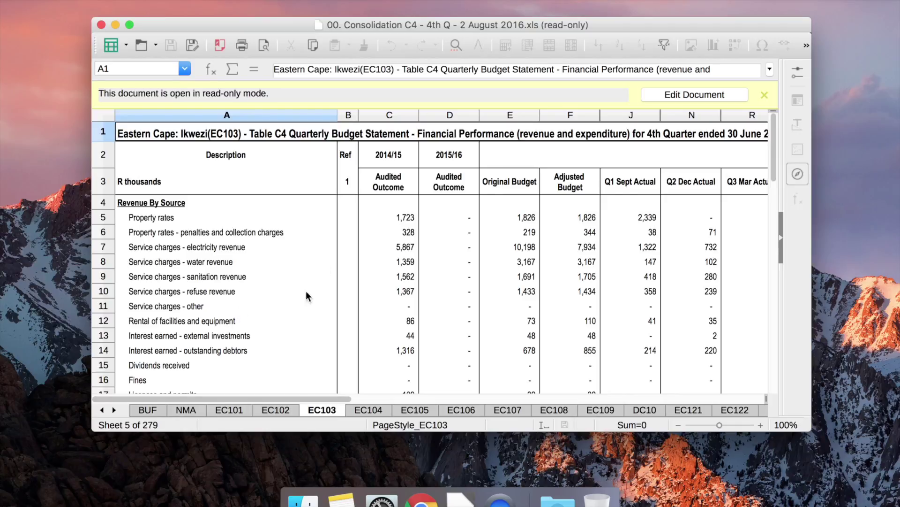
click(277, 410)
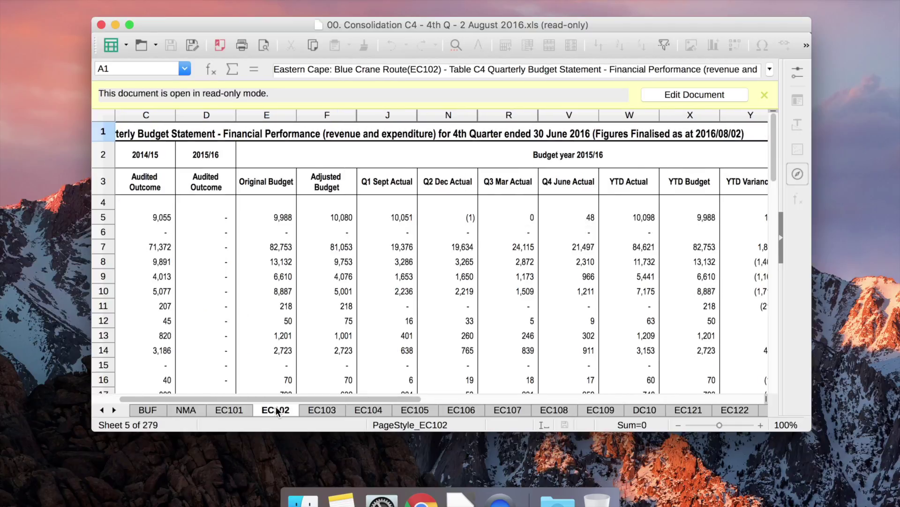
click(230, 410)
click(192, 411)
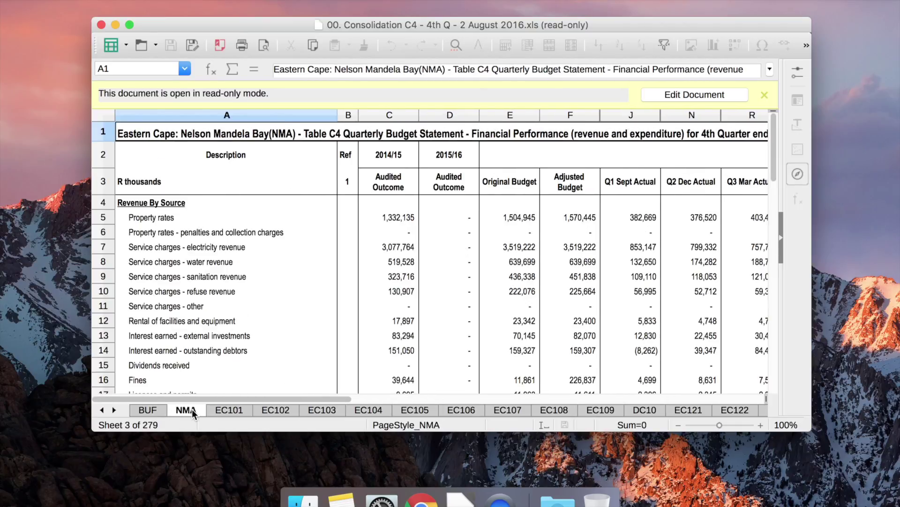
click(364, 411)
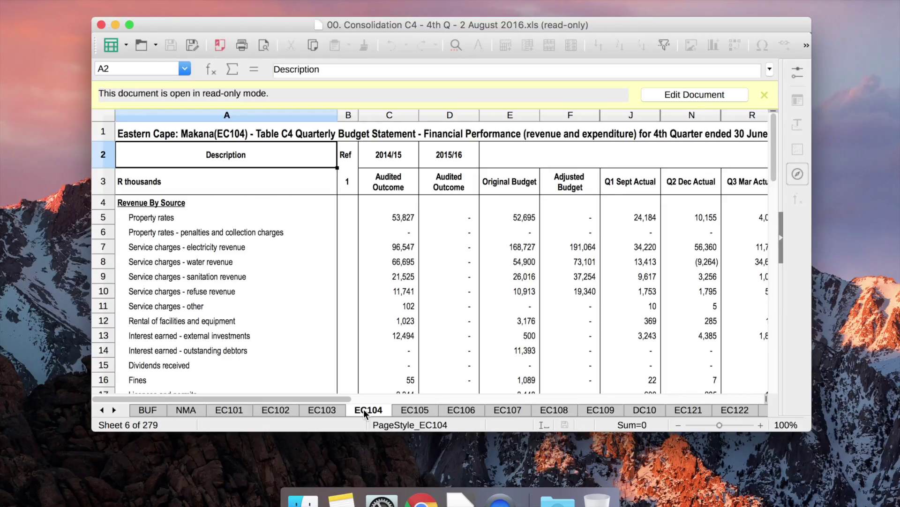
click(406, 411)
click(452, 410)
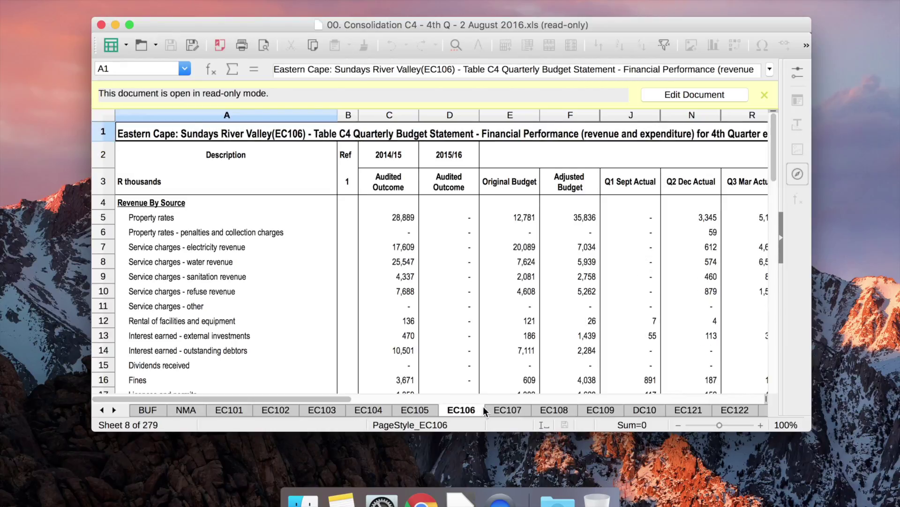
click(501, 410)
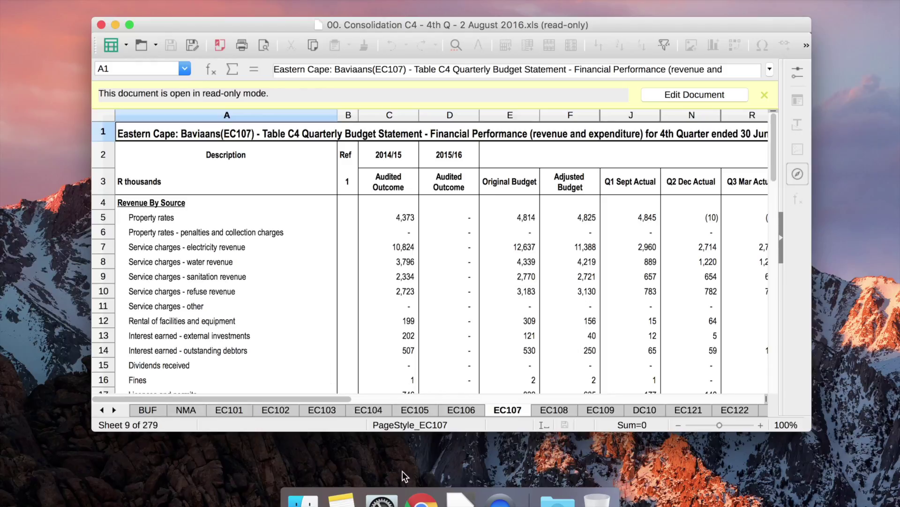
click(421, 499)
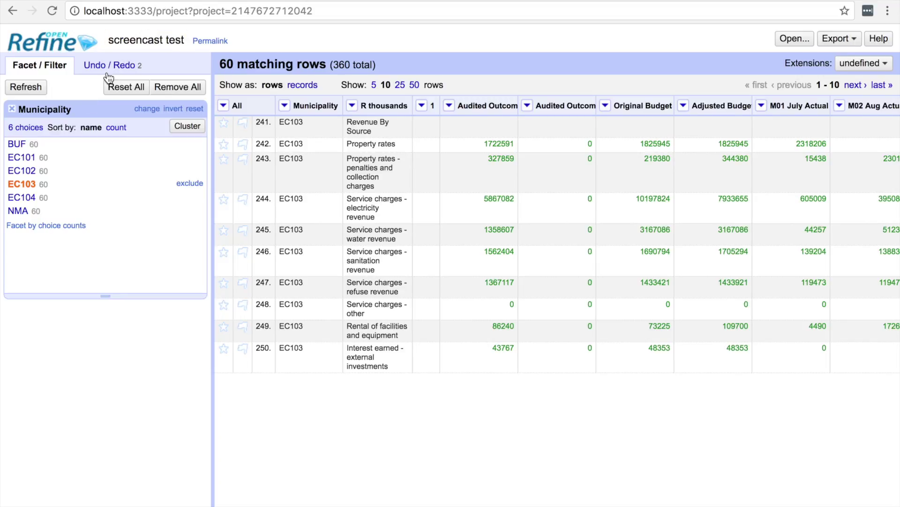
- Trim the browser address to localhost:3333 to load the OpenRefine home page
click(157, 13)
click(154, 12)
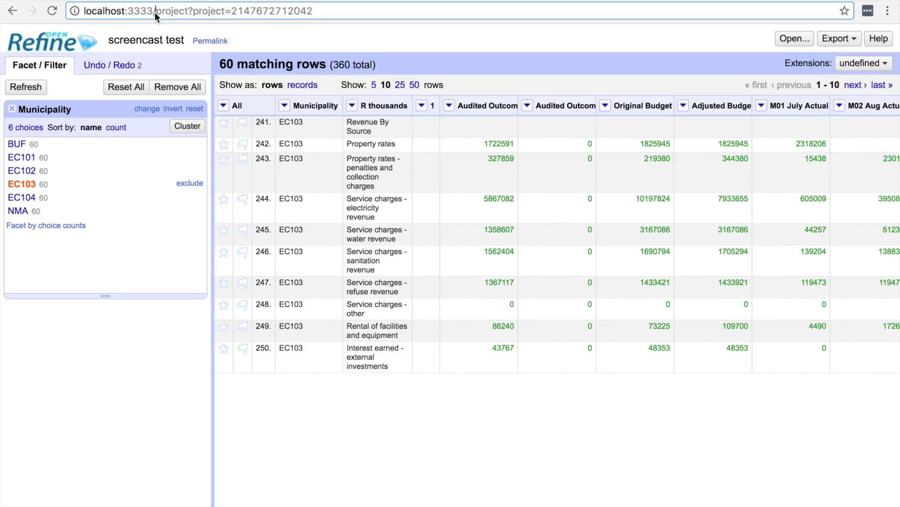
key(shift+End)
key(BackSpace)
key(Return)
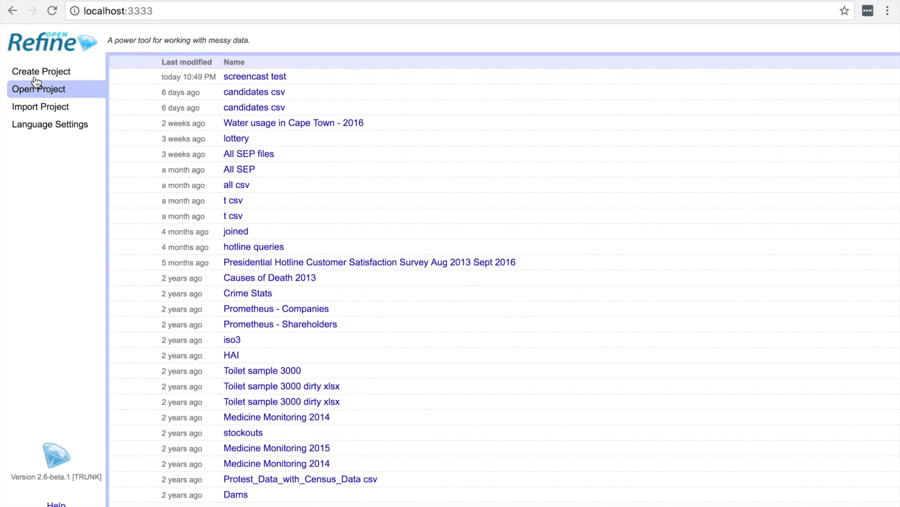
- Upload the consolidation budget .xls workbook as a new project and continue to parsing options
click(38, 73)
click(280, 127)
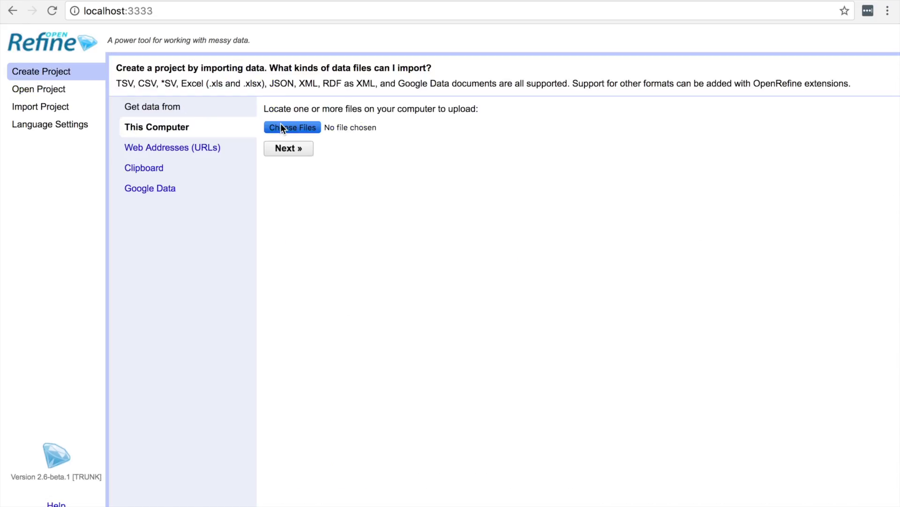
double_click(360, 6)
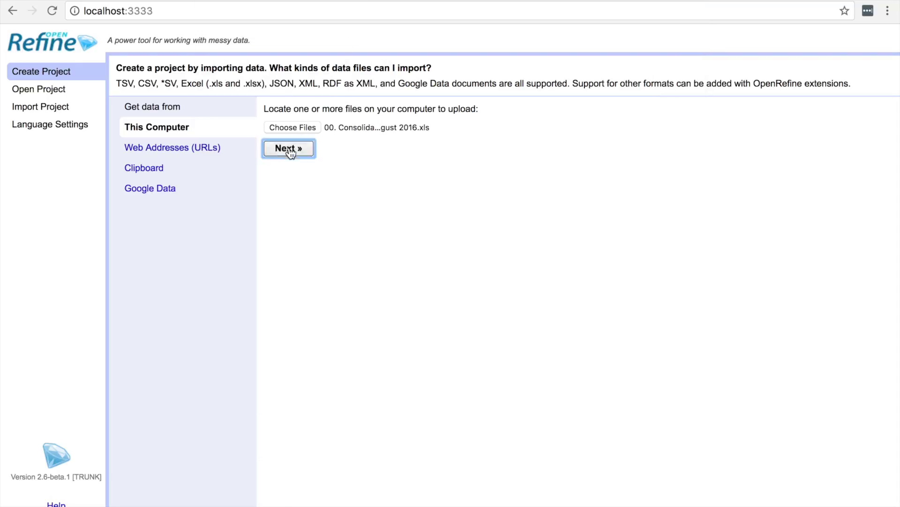
click(288, 148)
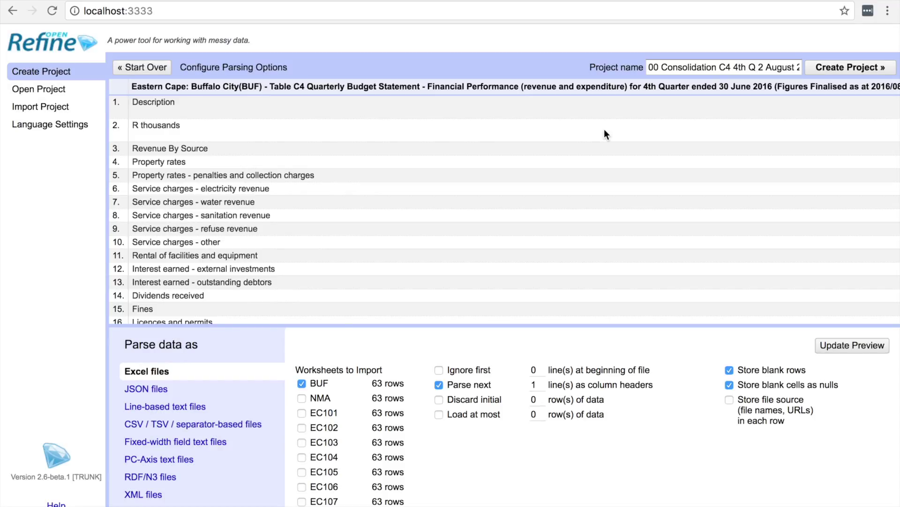
- Name the project 'Screencast demo' and review the worksheet list, where only BUF is ticked
triple_click(680, 67)
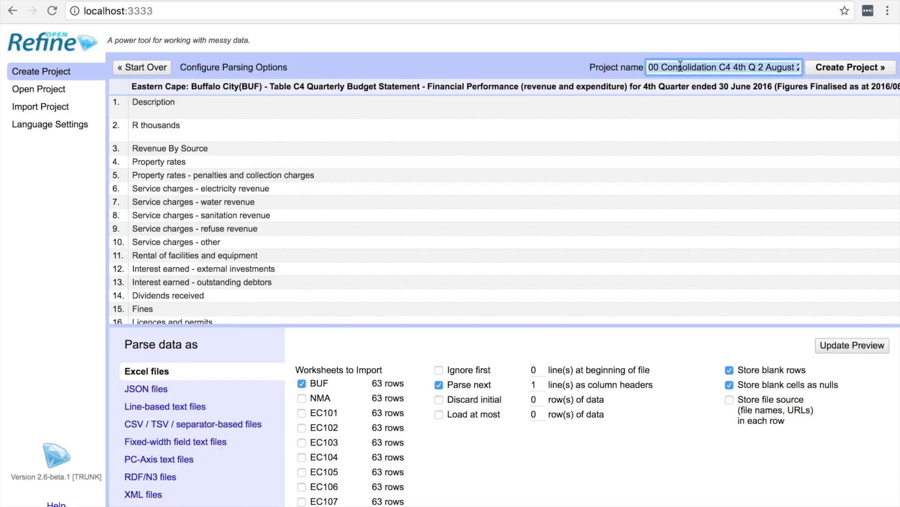
text(Screencast dem)
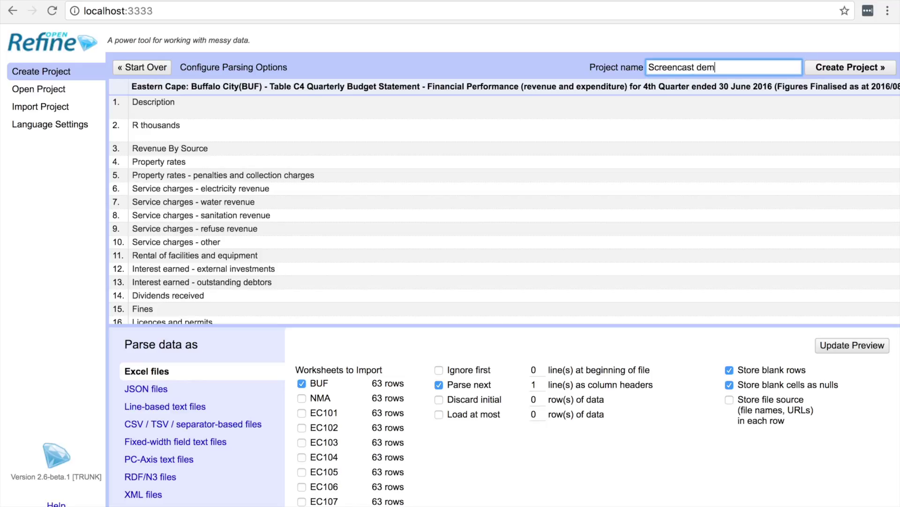
text(o)
scroll(353, 391, down, 3)
scroll(352, 391, up, 1)
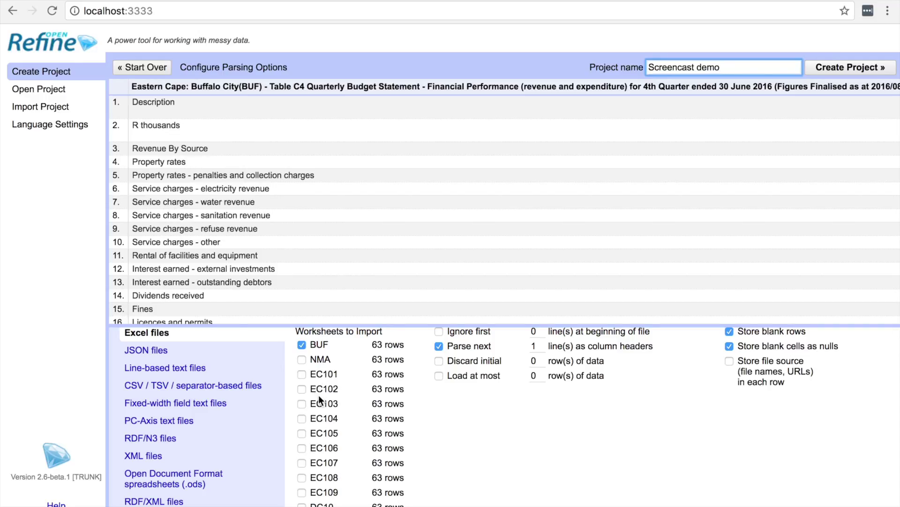
scroll(319, 399, down, 20)
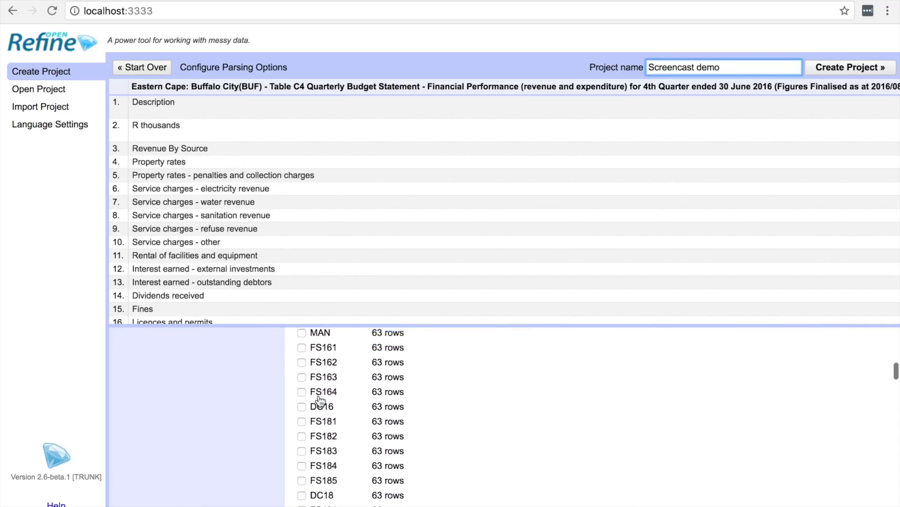
scroll(321, 400, down, 15)
scroll(321, 399, up, 20)
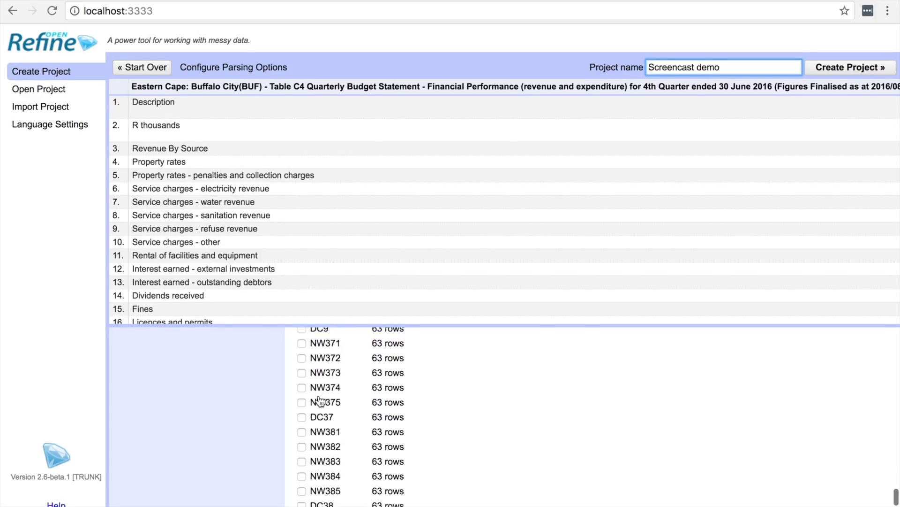
scroll(321, 399, up, 20)
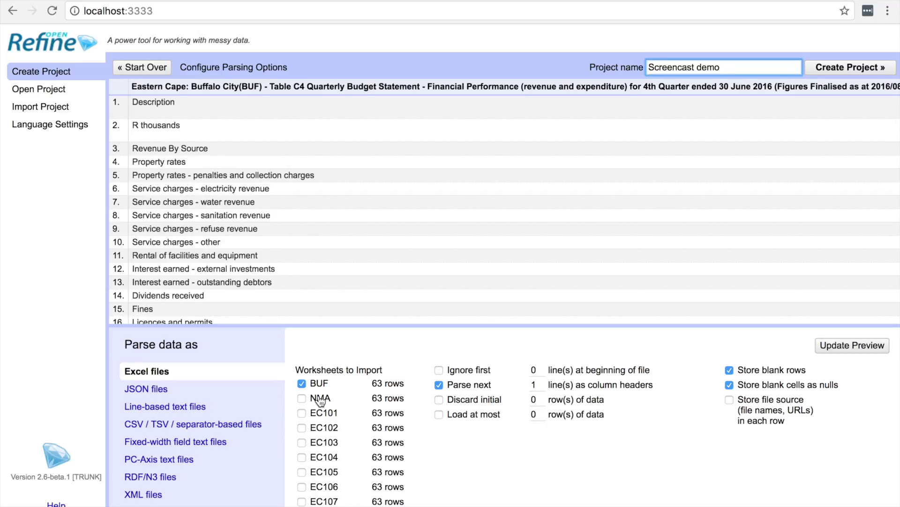
- Tick the NMA, EC101, EC102, EC103 and EC104 worksheets for import alongside BUF
click(303, 398)
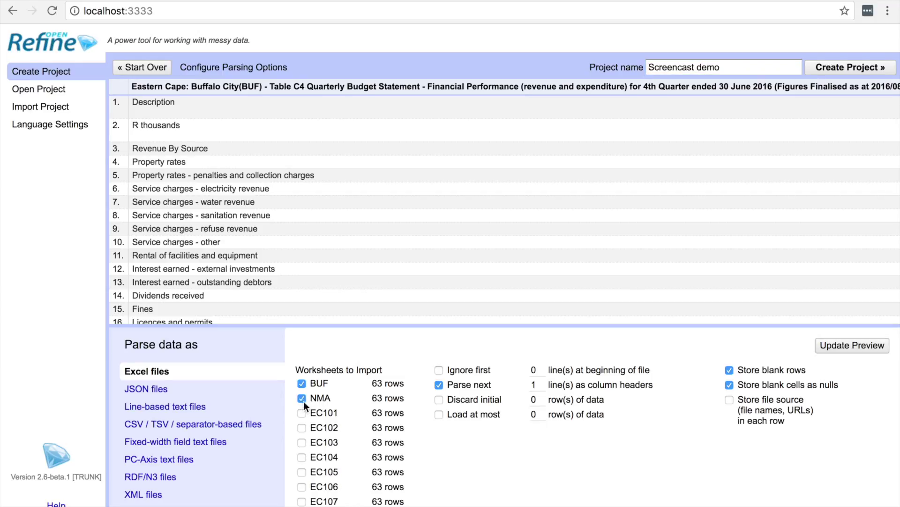
click(302, 413)
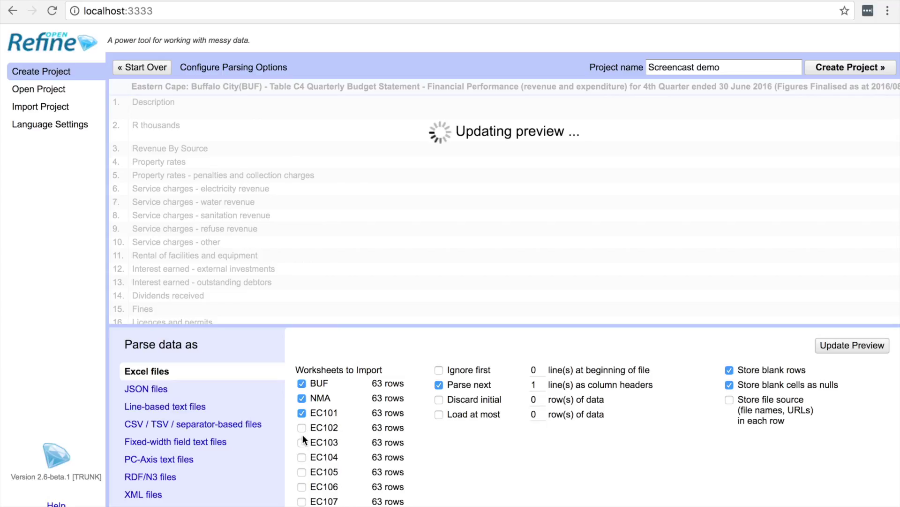
click(302, 427)
click(302, 442)
click(302, 458)
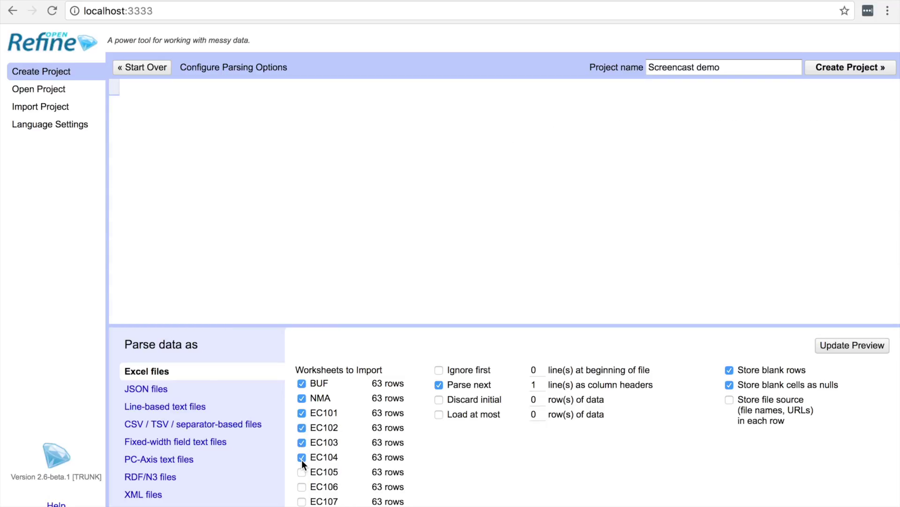
scroll(275, 203, down, 20)
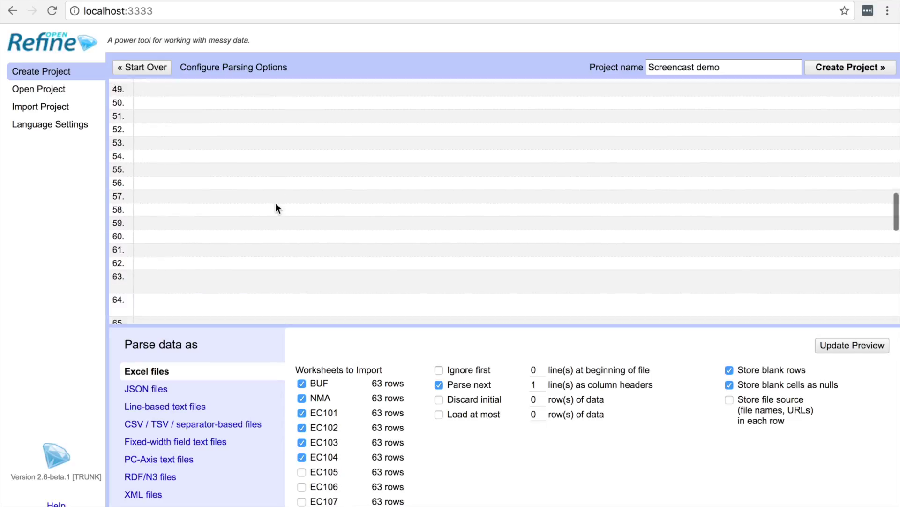
scroll(276, 203, up, 20)
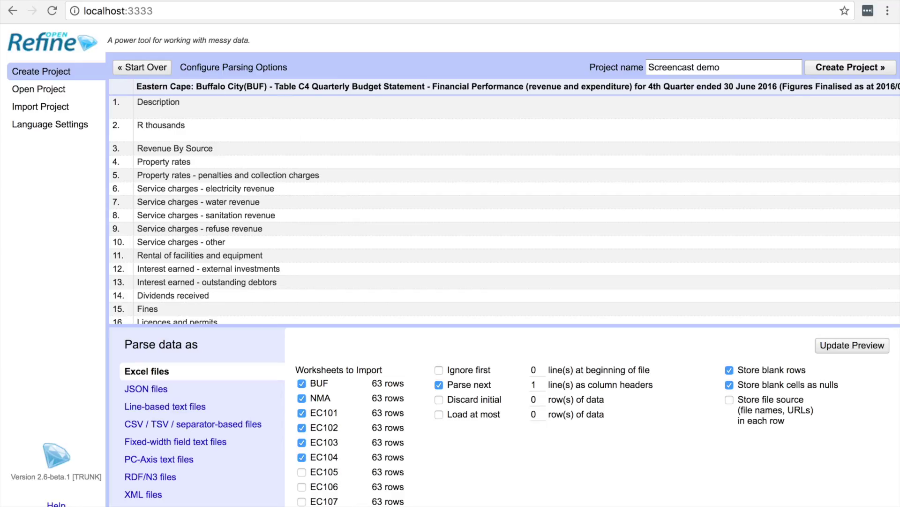
mouse_move(421, 501)
- Inspect the title, Description and R thousands header rows of the EC107 sheet in Calc
key(ctrl+super+f)
click(188, 26)
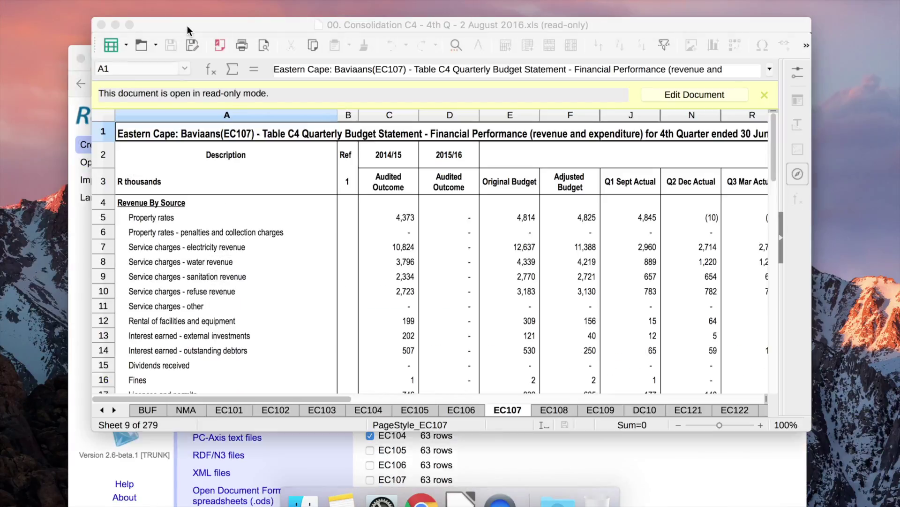
click(102, 133)
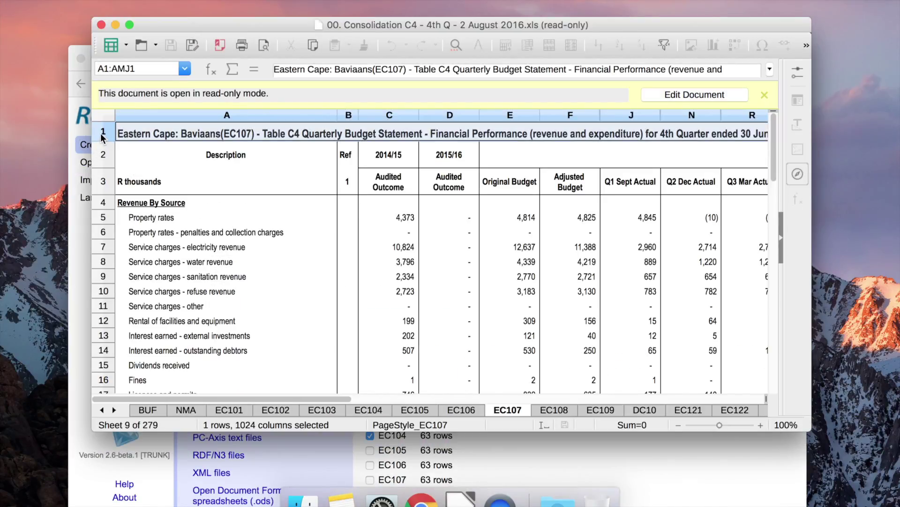
click(103, 155)
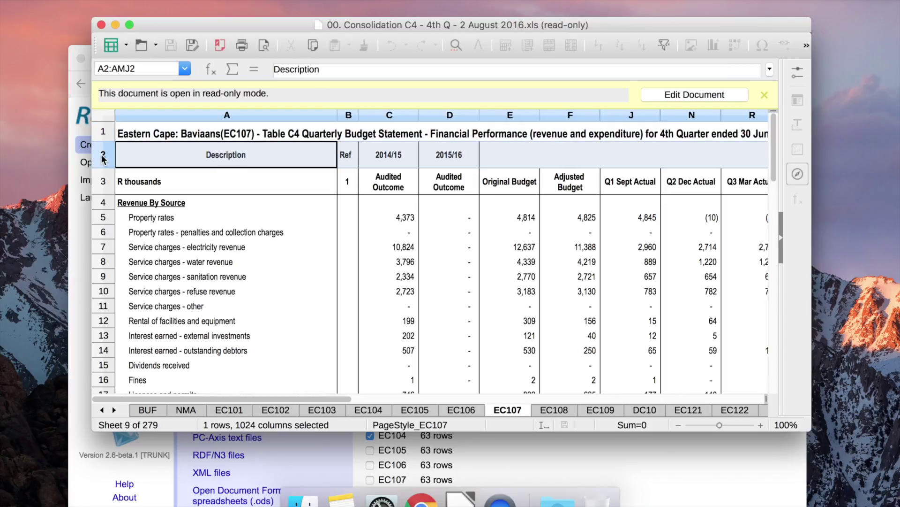
click(103, 184)
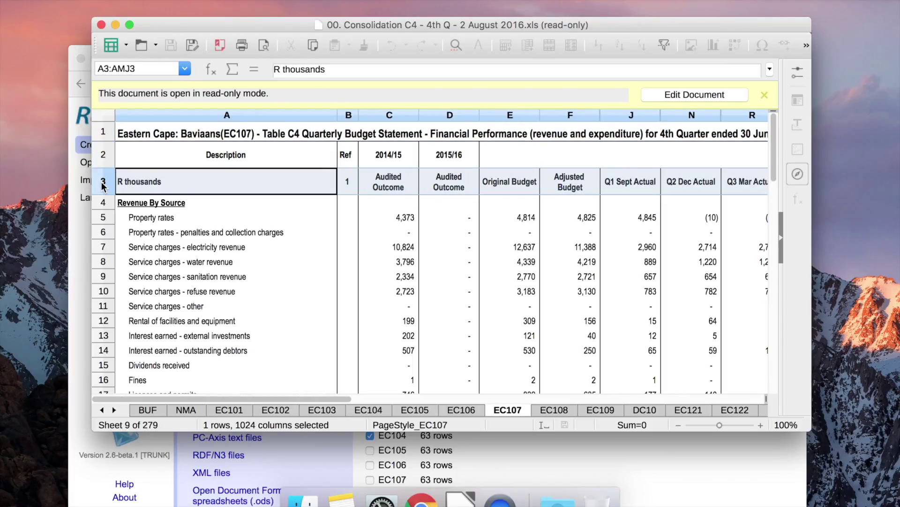
click(686, 483)
- Skip the first 2 lines of each sheet and create the Screencast demo project
click(472, 348)
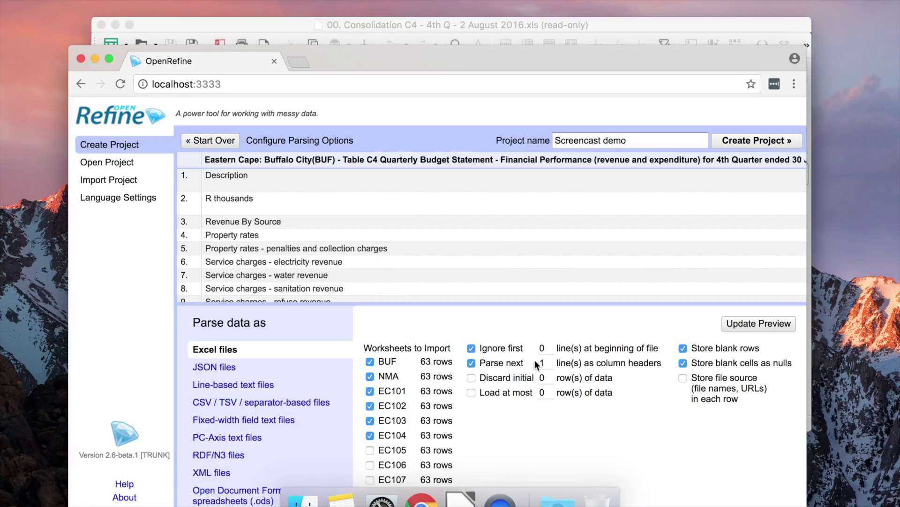
click(553, 351)
key(BackSpace)
text(2)
click(460, 256)
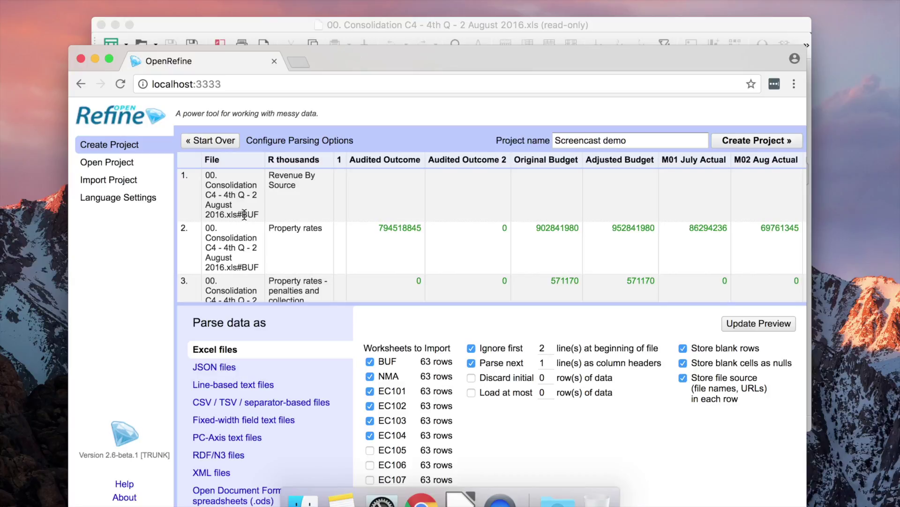
click(745, 142)
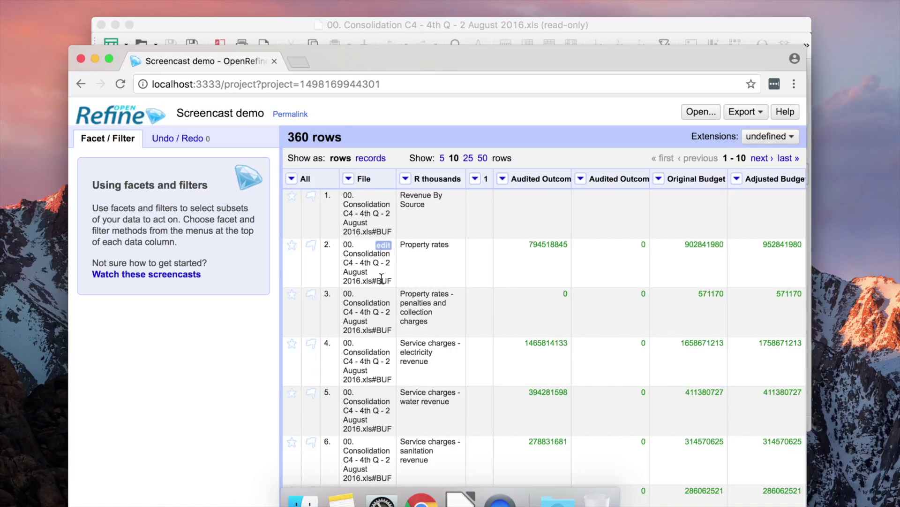
- Choose Edit column > Add column based on this column on the File column
click(347, 178)
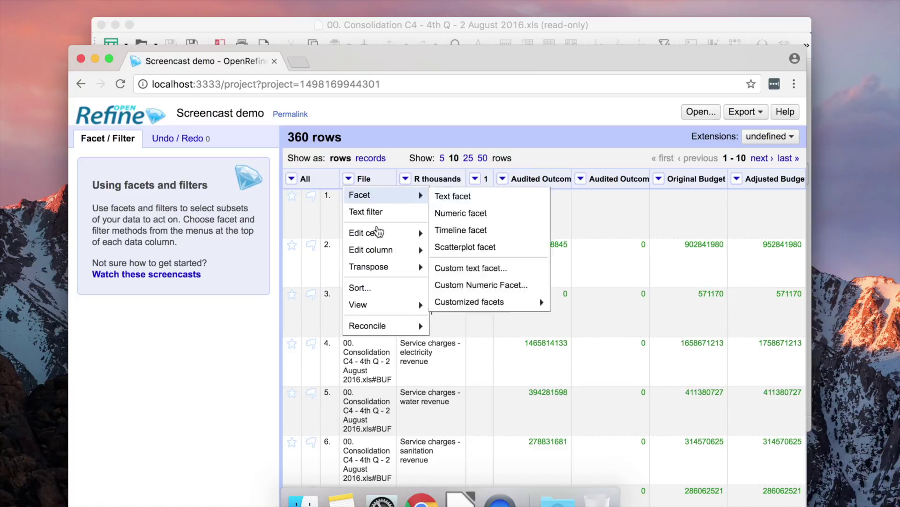
mouse_move(384, 255)
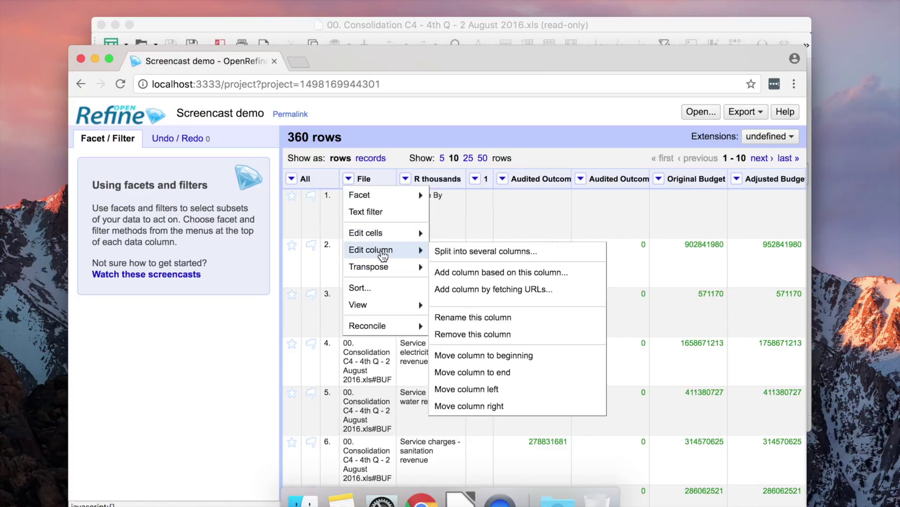
click(472, 272)
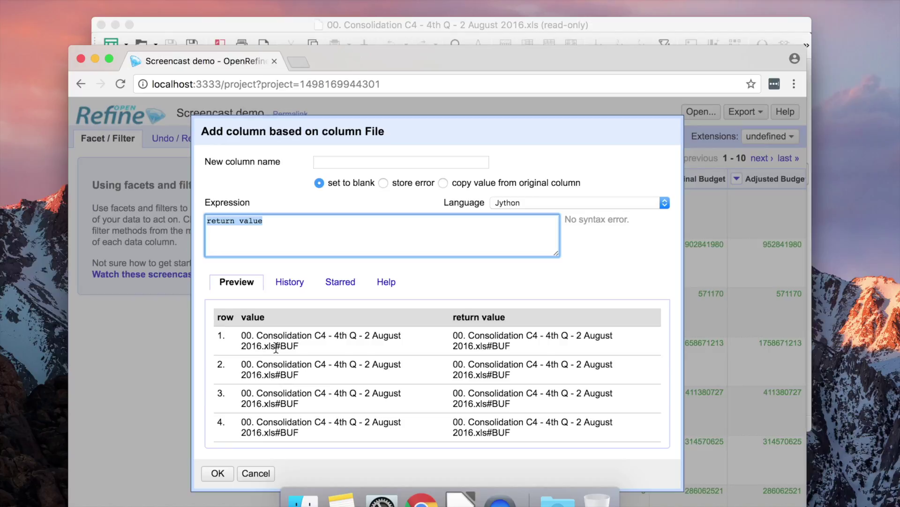
- Add a Municipality column using the Jython expression return value.split("#")[1]
click(290, 221)
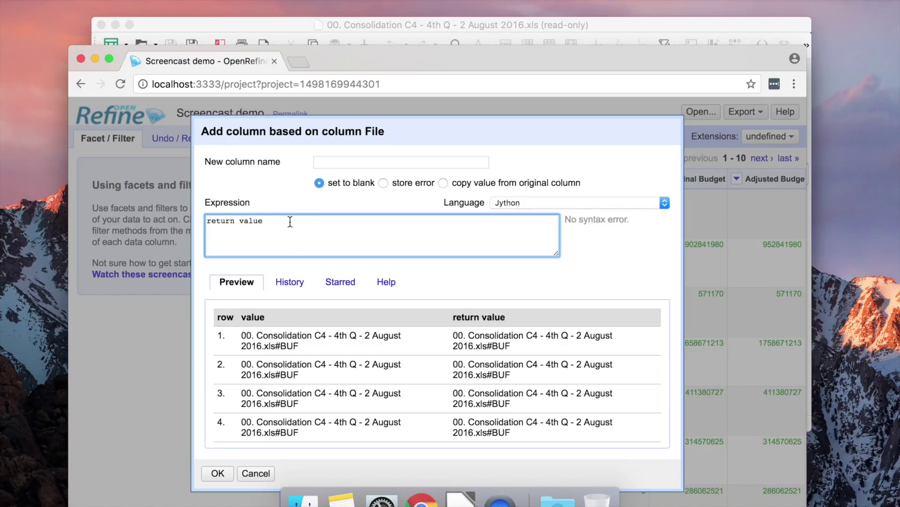
text(.spli)
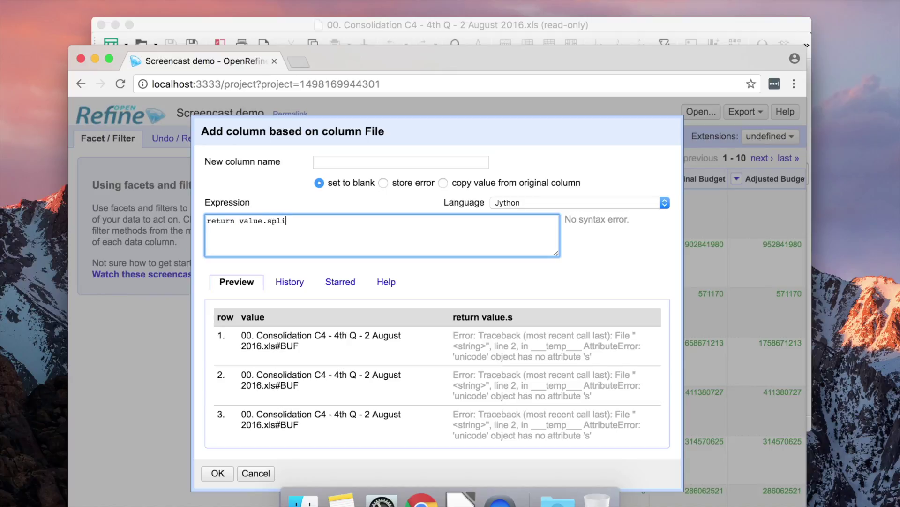
text(t("#")
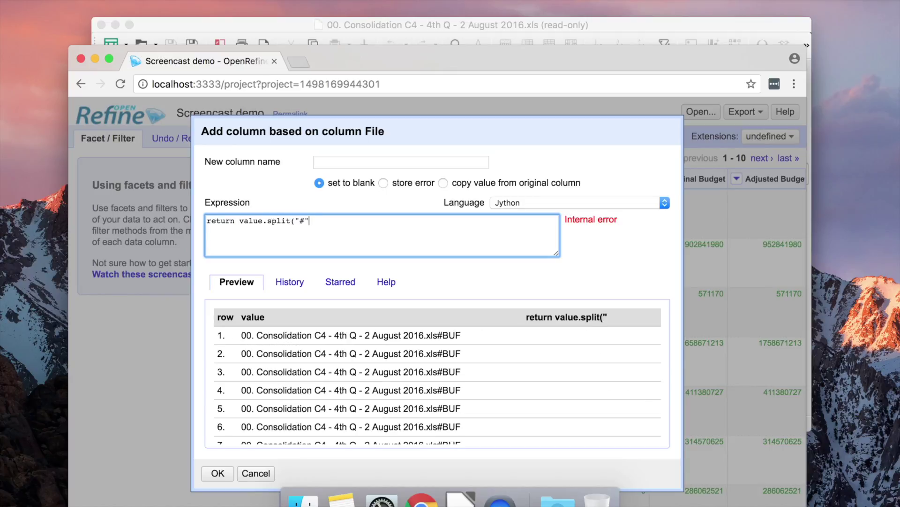
text()])
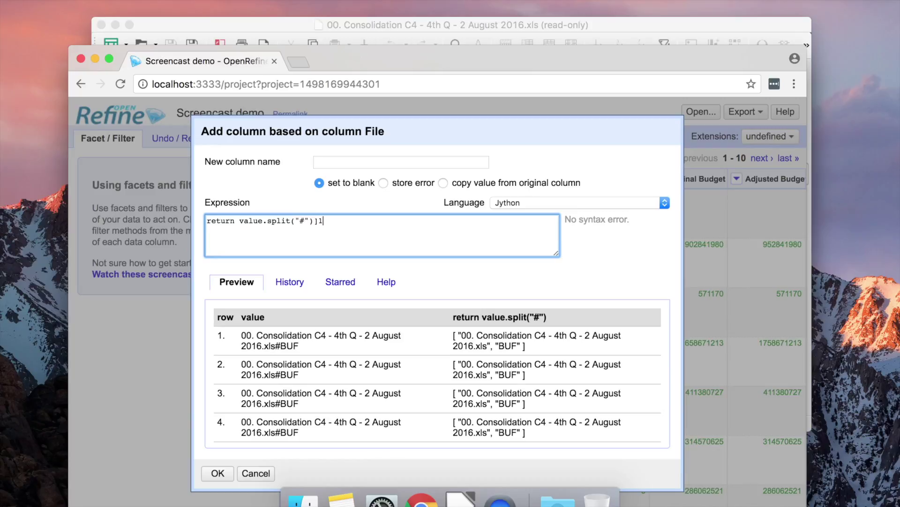
key(BackSpace)
text(1])
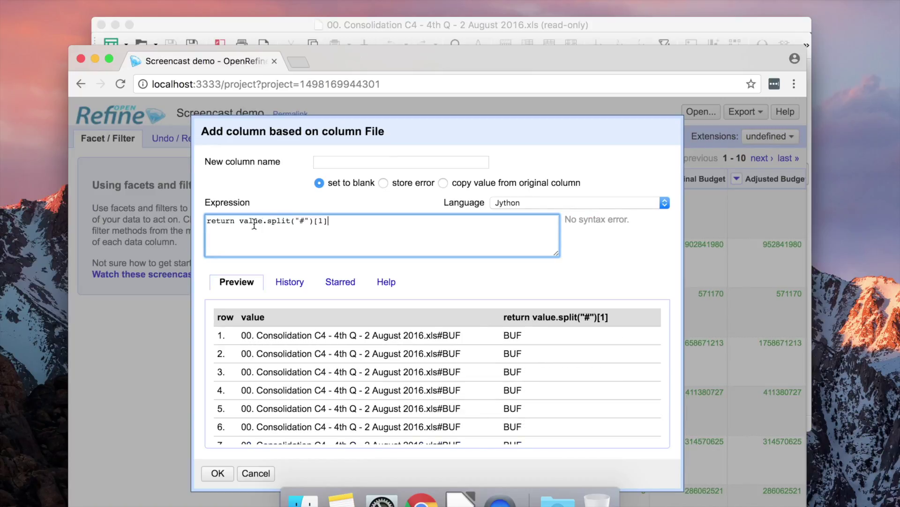
click(348, 163)
text(Municipality)
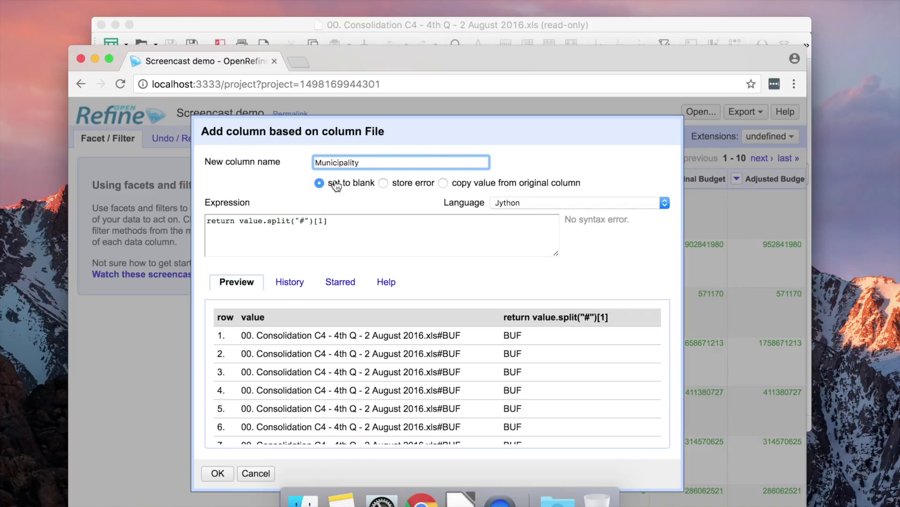
click(323, 221)
key(BackSpace)
text(0)
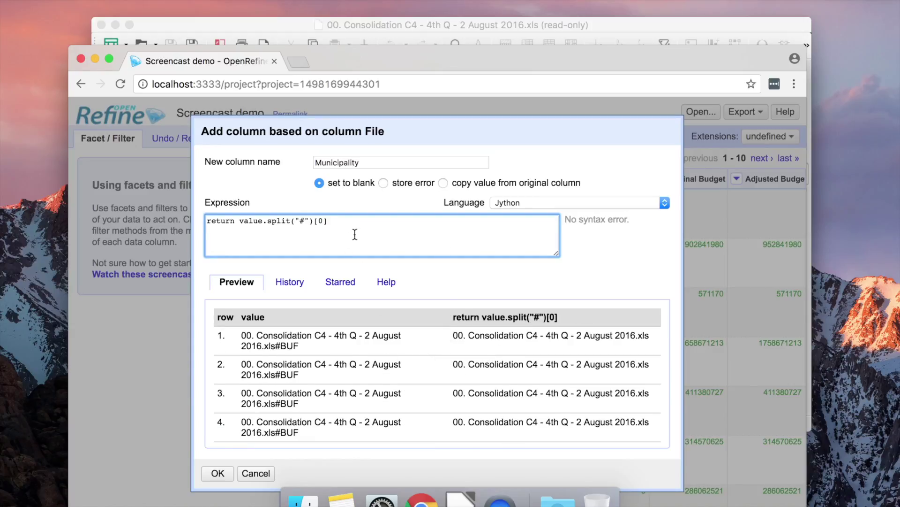
scroll(288, 307, down, 2)
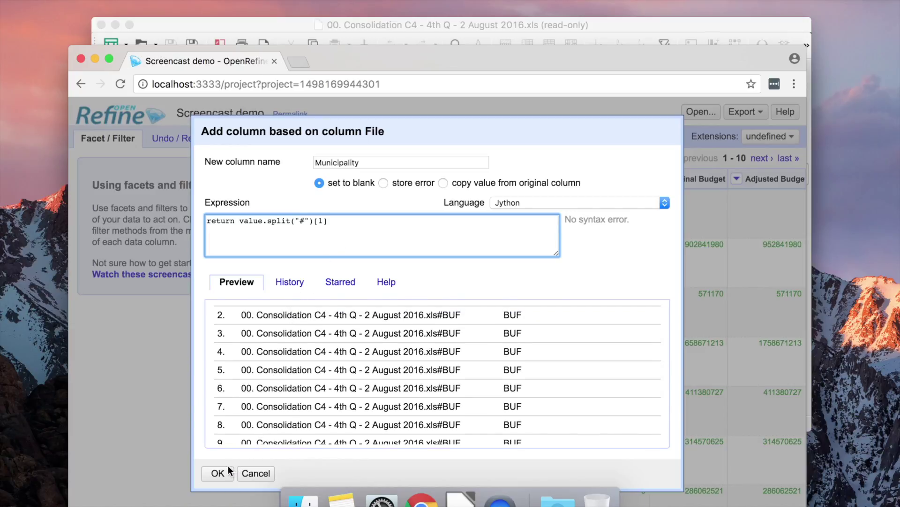
click(218, 473)
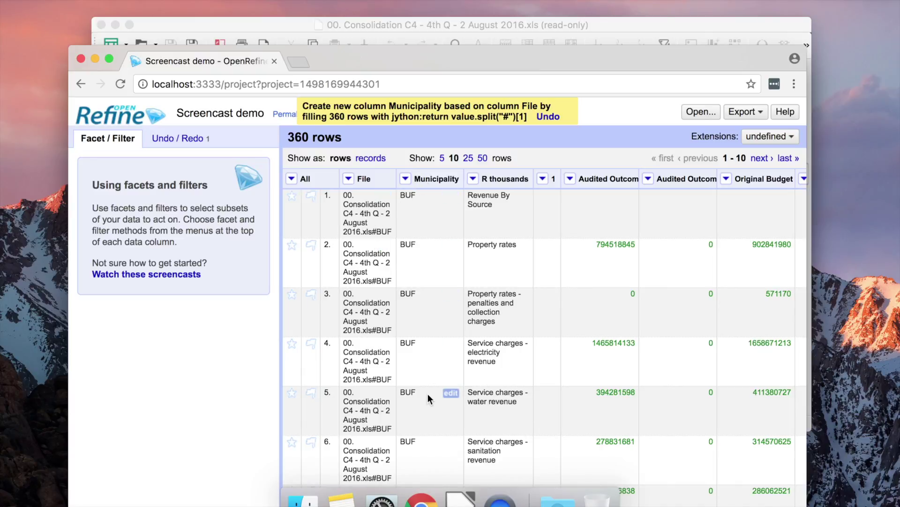
- Delete the File column via Edit column > Remove this column
scroll(429, 395, down, 4)
scroll(427, 394, up, 4)
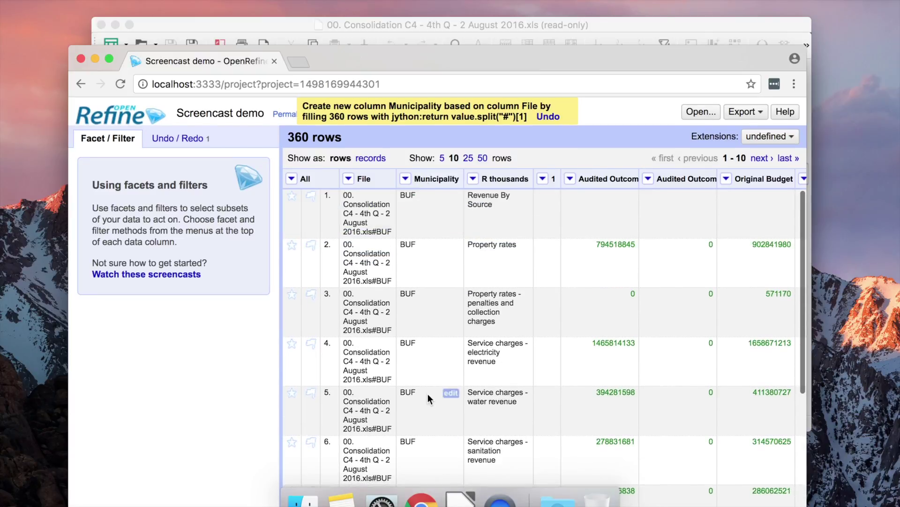
click(348, 179)
mouse_move(383, 254)
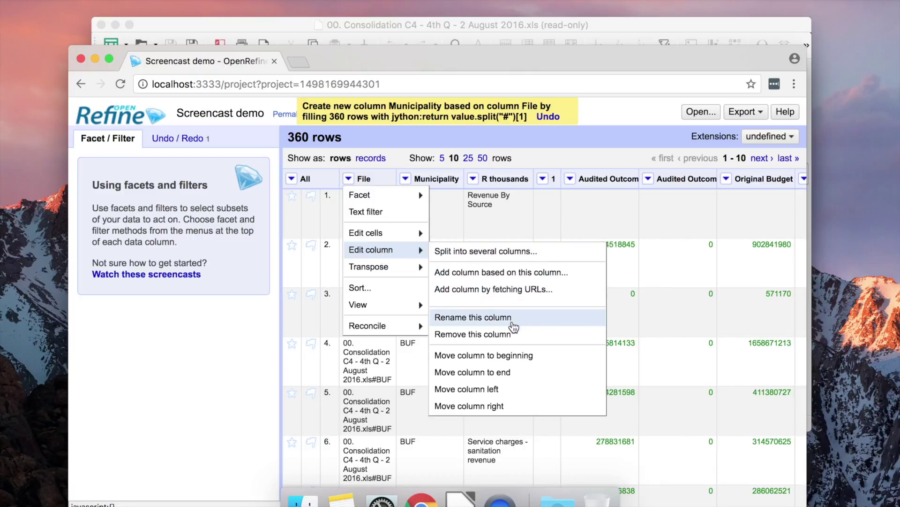
click(509, 336)
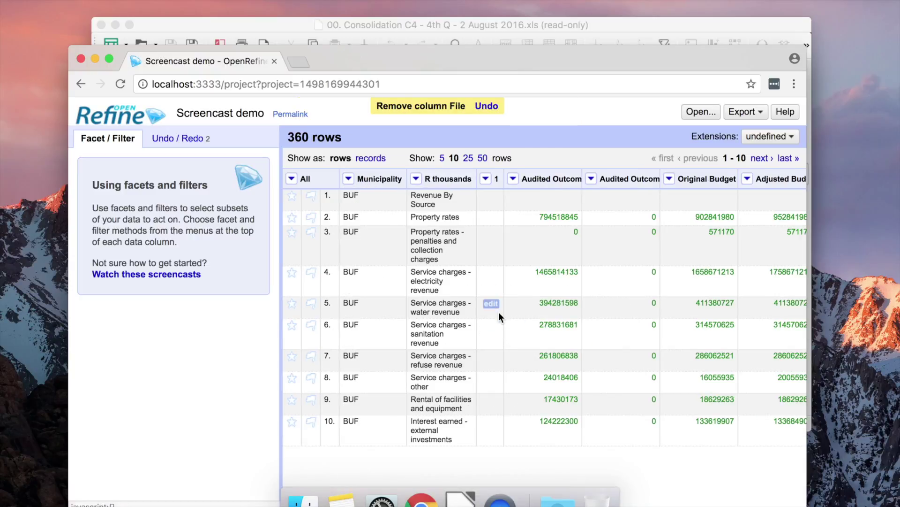
scroll(499, 311, right, 3)
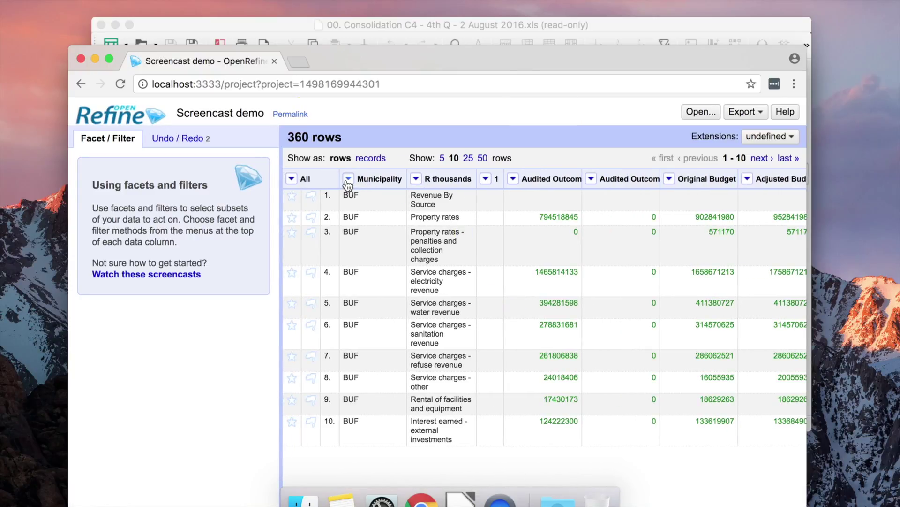
- Add a text facet on the Municipality column
click(348, 179)
mouse_move(370, 195)
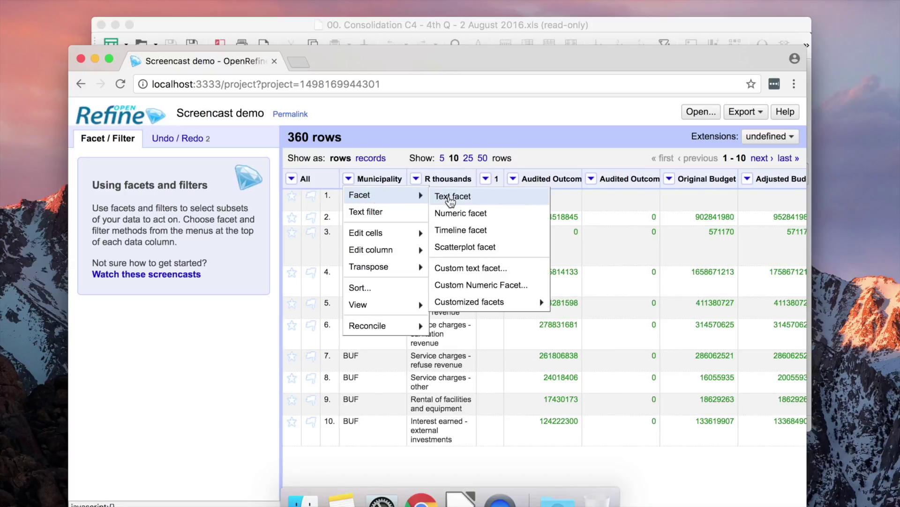
click(449, 196)
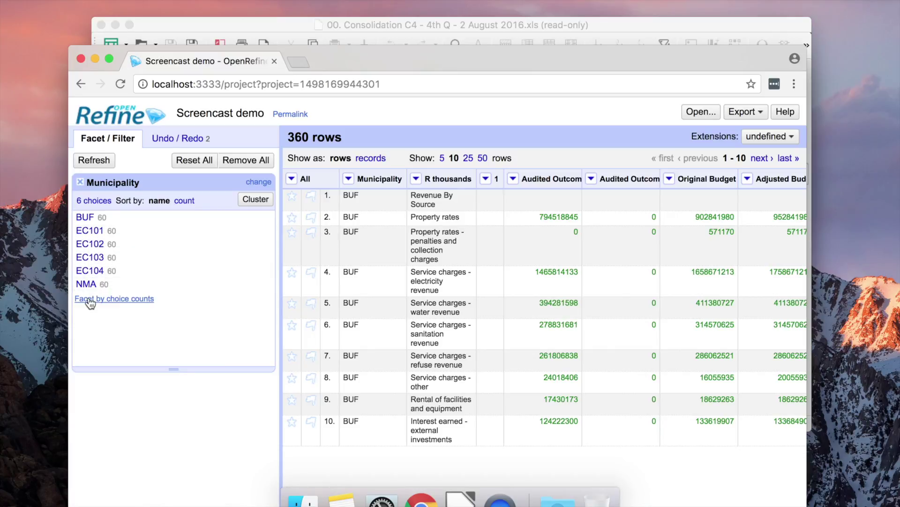
- Filter the table to the 60 EC103 rows using the facet
click(96, 259)
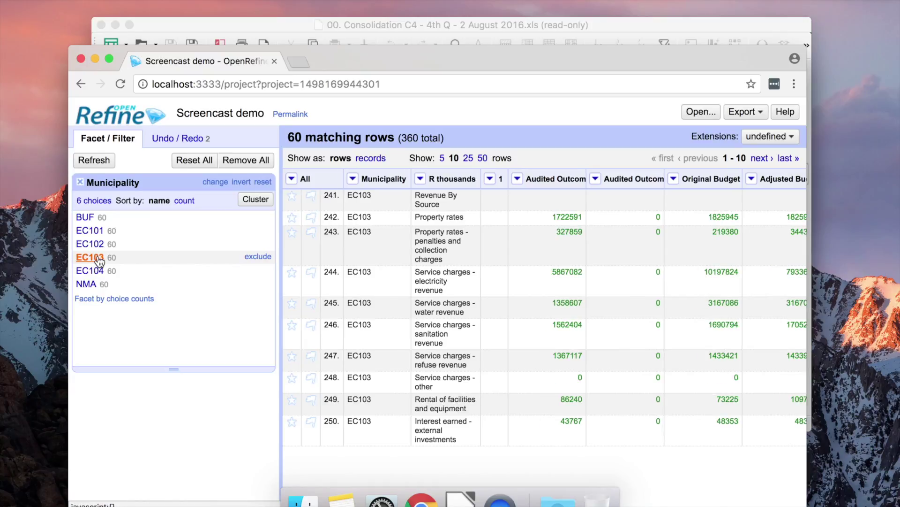
scroll(486, 285, right, 3)
scroll(486, 286, left, 3)
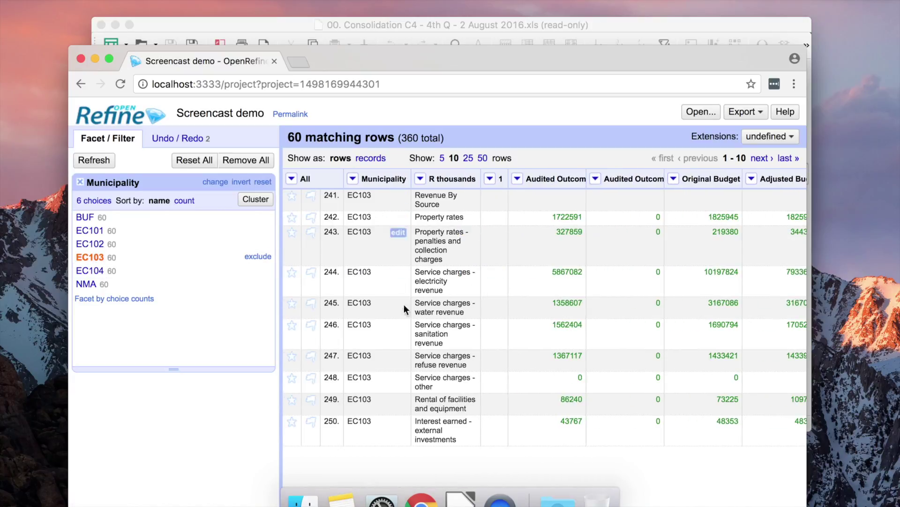
scroll(404, 304, right, 10)
scroll(420, 341, left, 10)
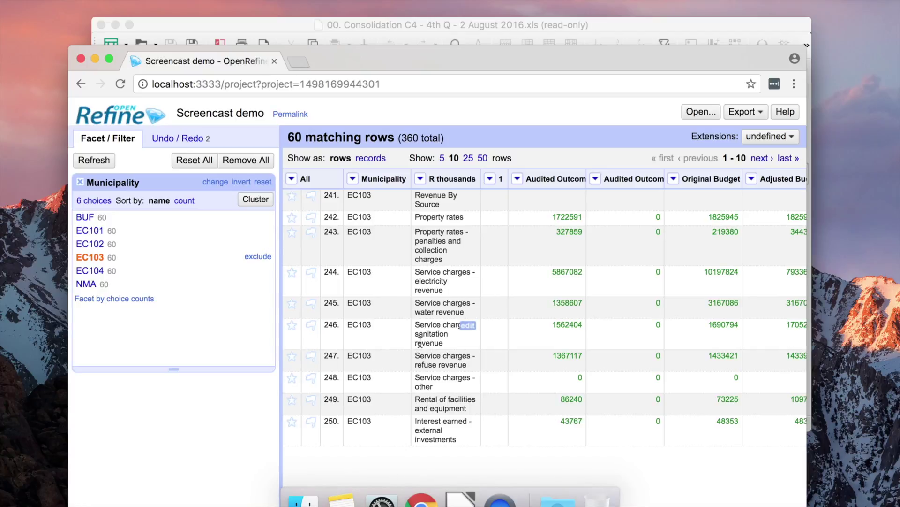